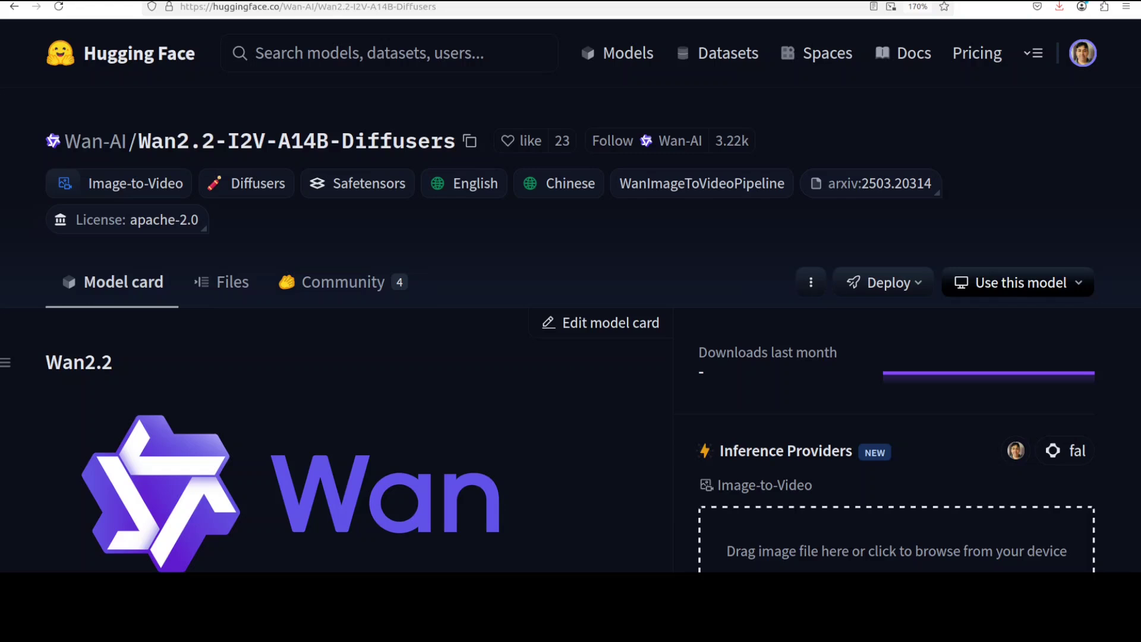
- Bring the image_to_video_wan workflow on screen and minimize the nvidia-smi GPU monitor terminal
key("ctrl+Tab")
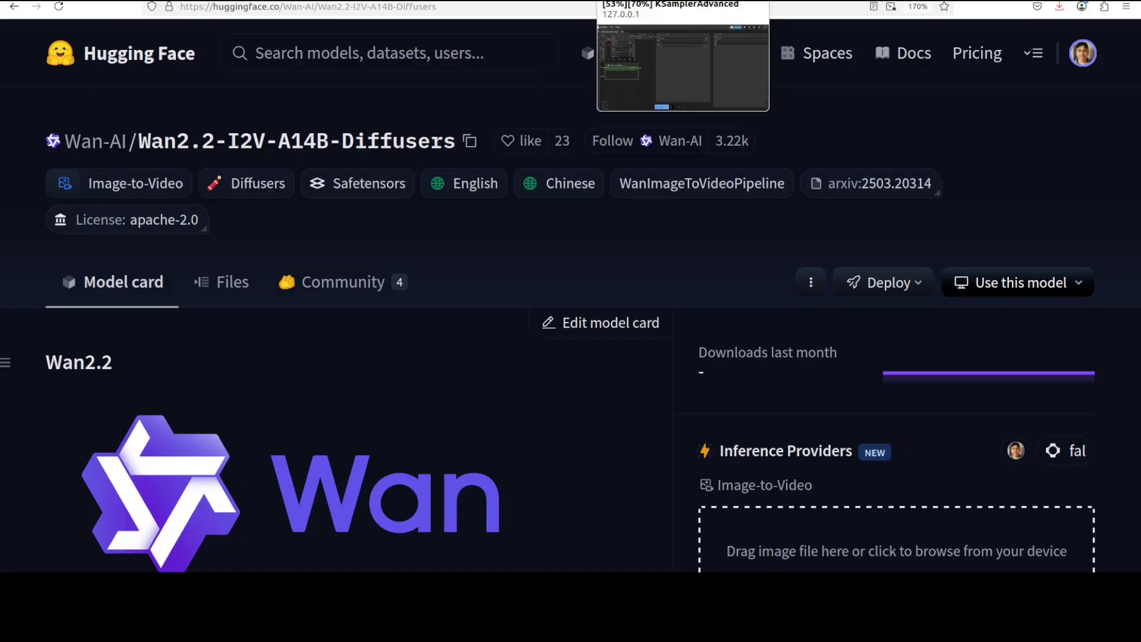
left_click(683, 0)
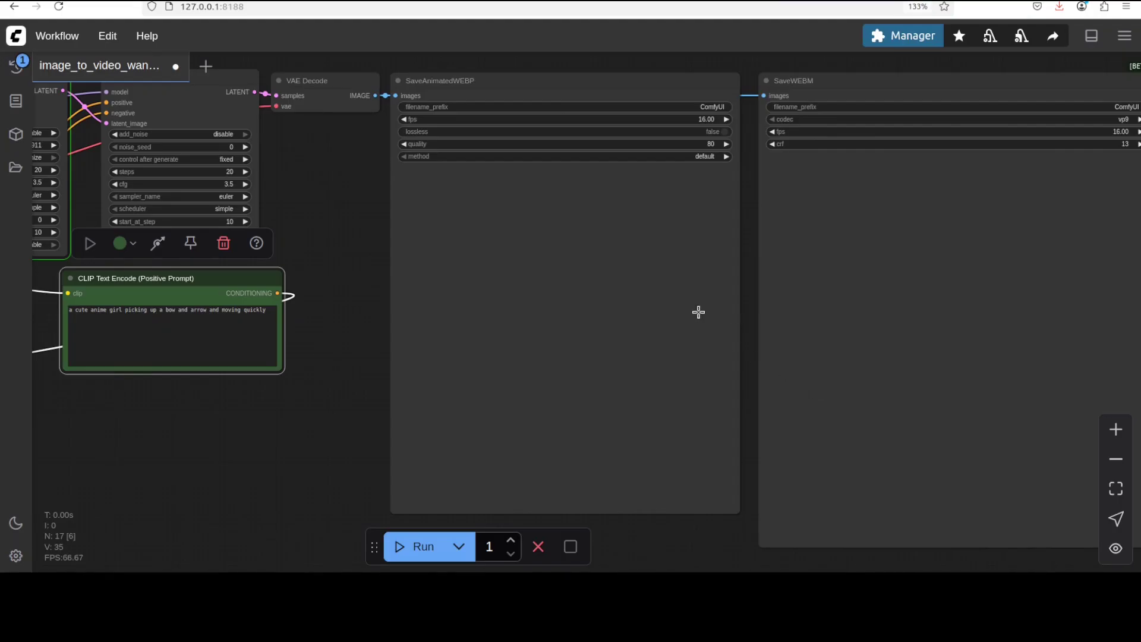
key("alt+Tab")
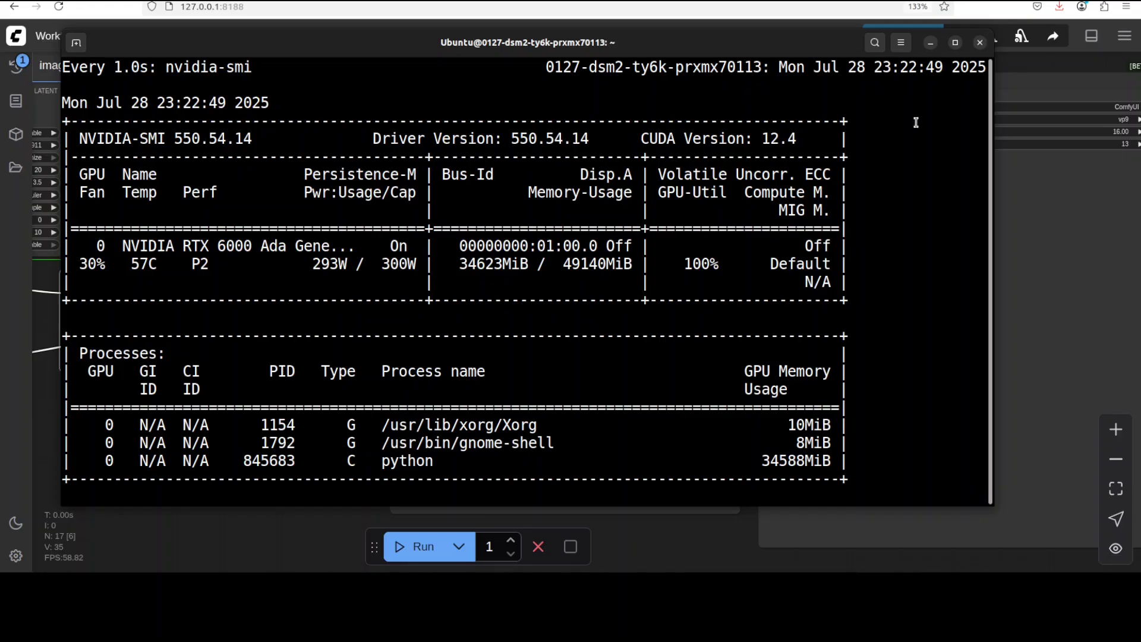
left_click(933, 44)
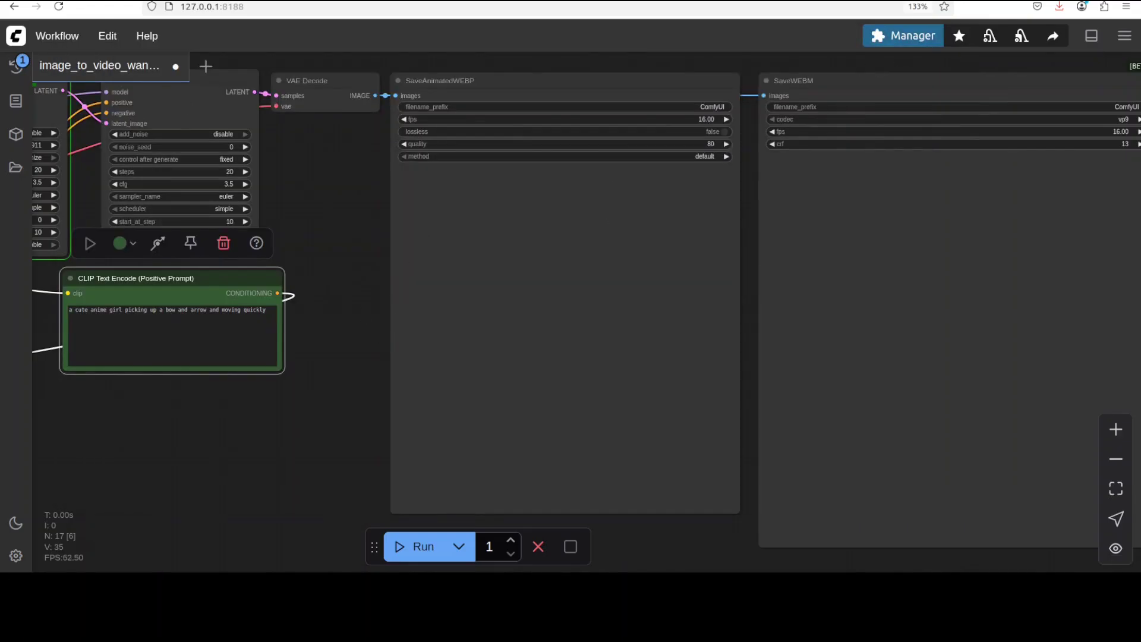
- Switch to the Massed Compute site, glance at the nvidia-smi terminal, then minimize it
left_click(111, 1)
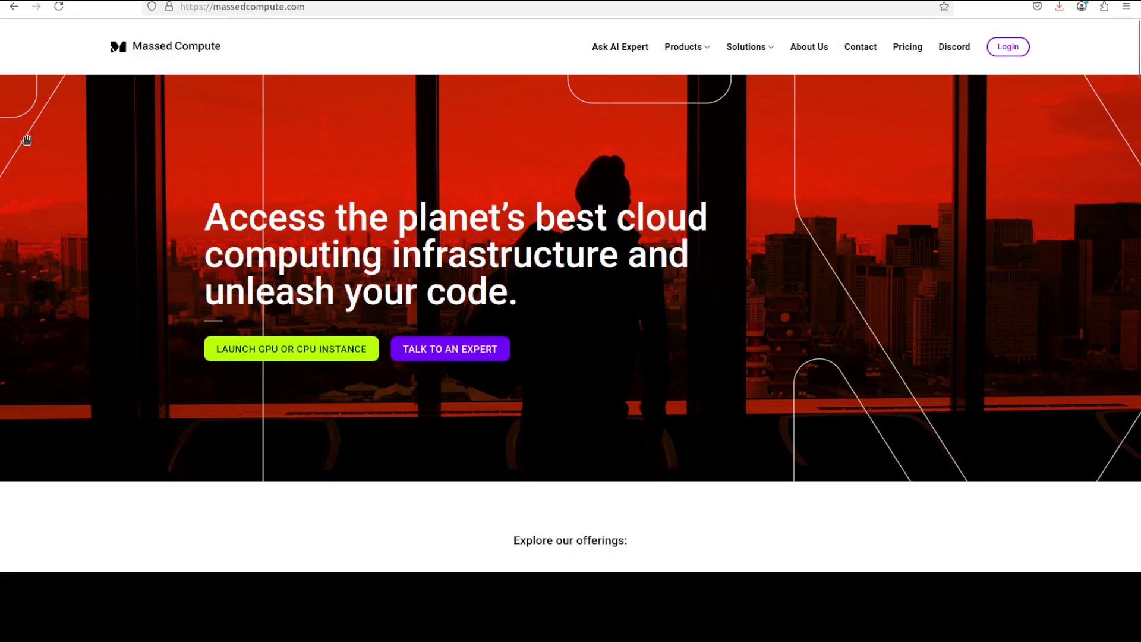
key("alt+Tab")
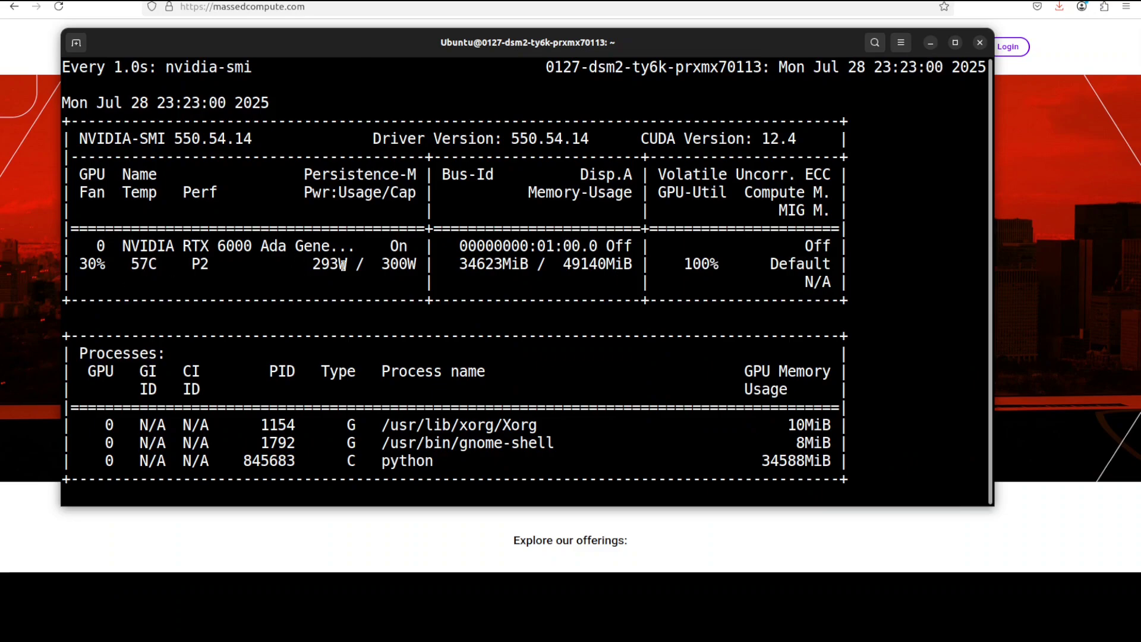
left_click(929, 46)
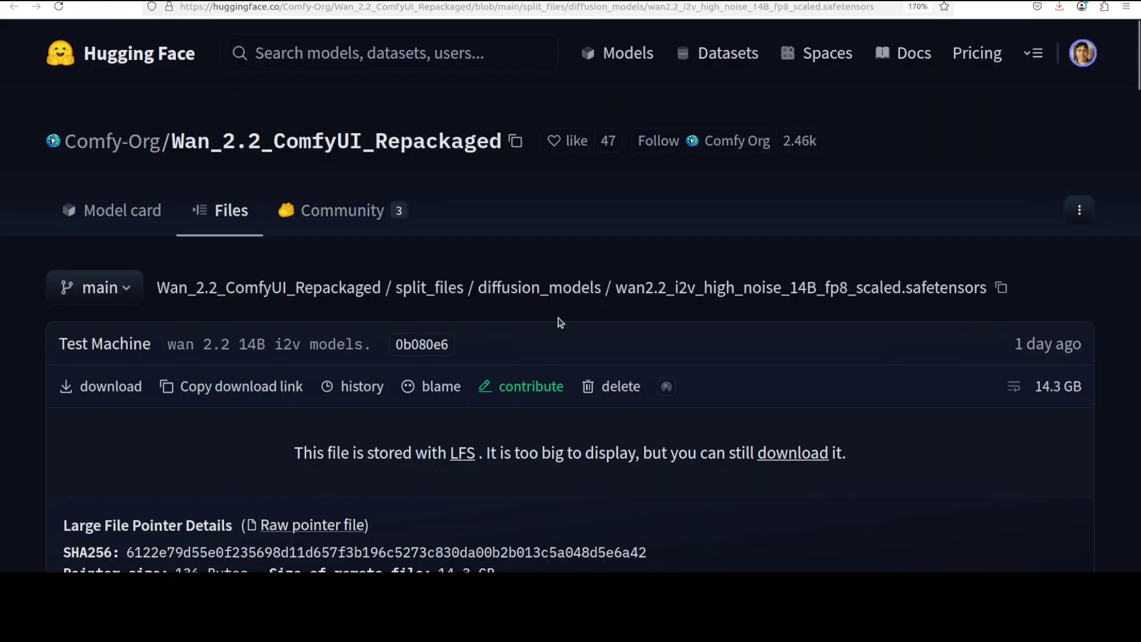
- Begin saving the wan2.2_i2v_high_noise_14B_fp8_scaled model link, check diffusion_models, then cancel
right_click(117, 390)
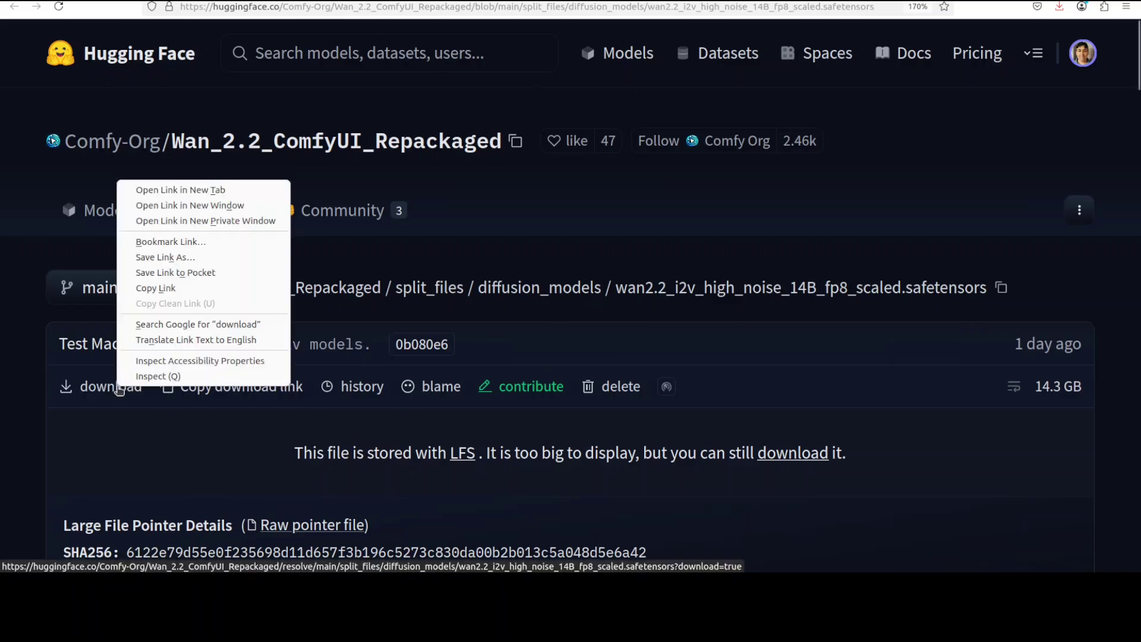
left_click(199, 257)
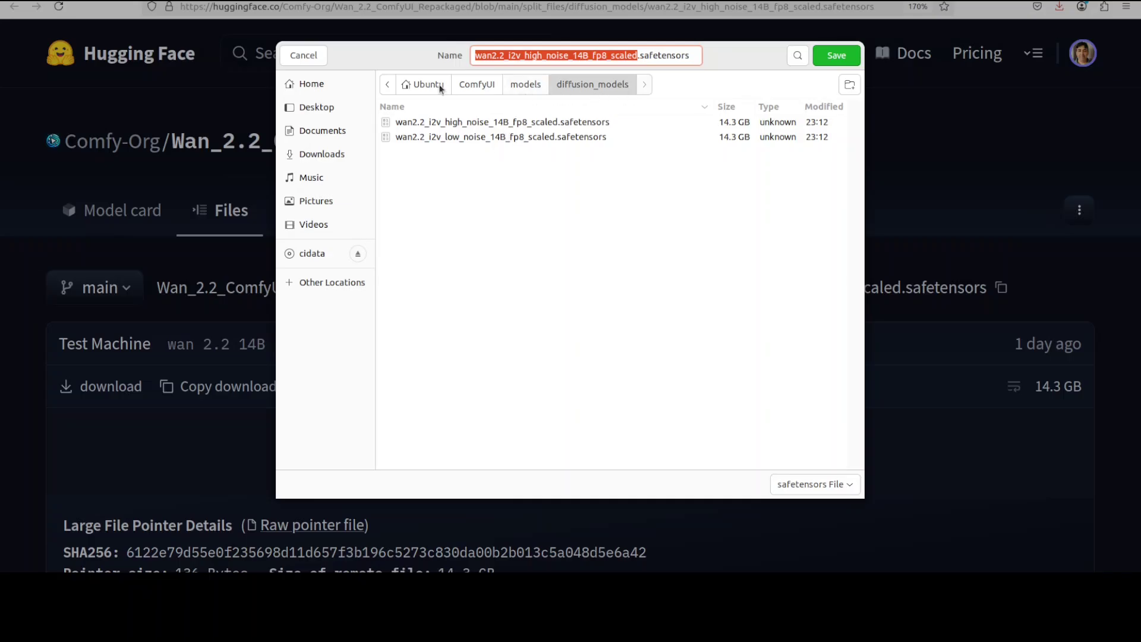
left_click(303, 55)
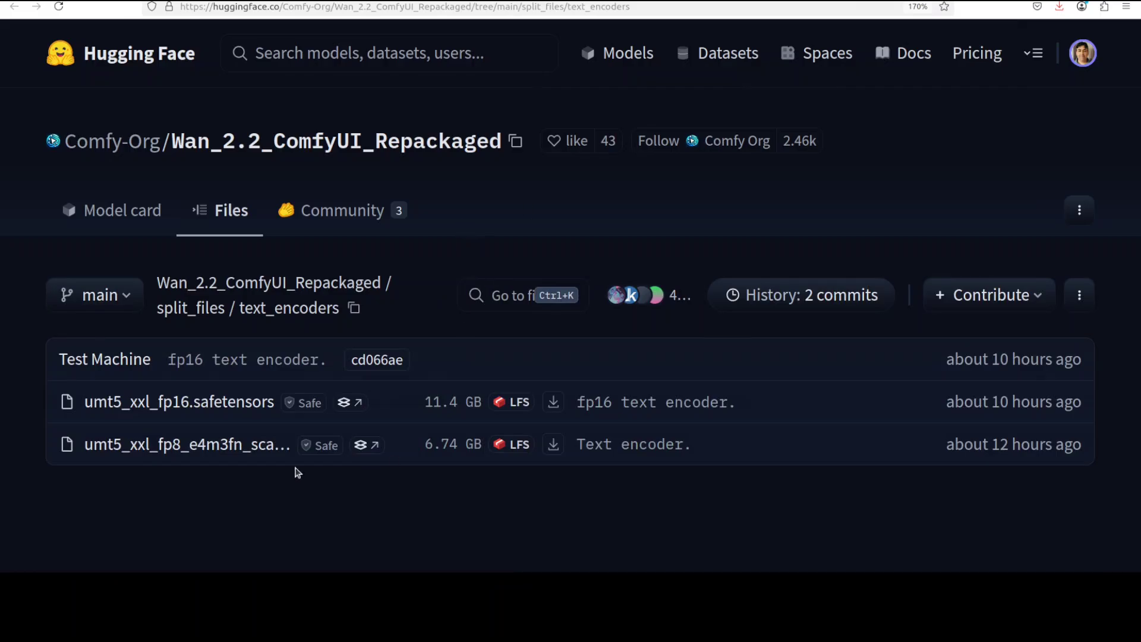
- Check the models/text_encoders folder for the fp8 text encoder, cancelling its save
right_click(551, 450)
left_click(567, 321)
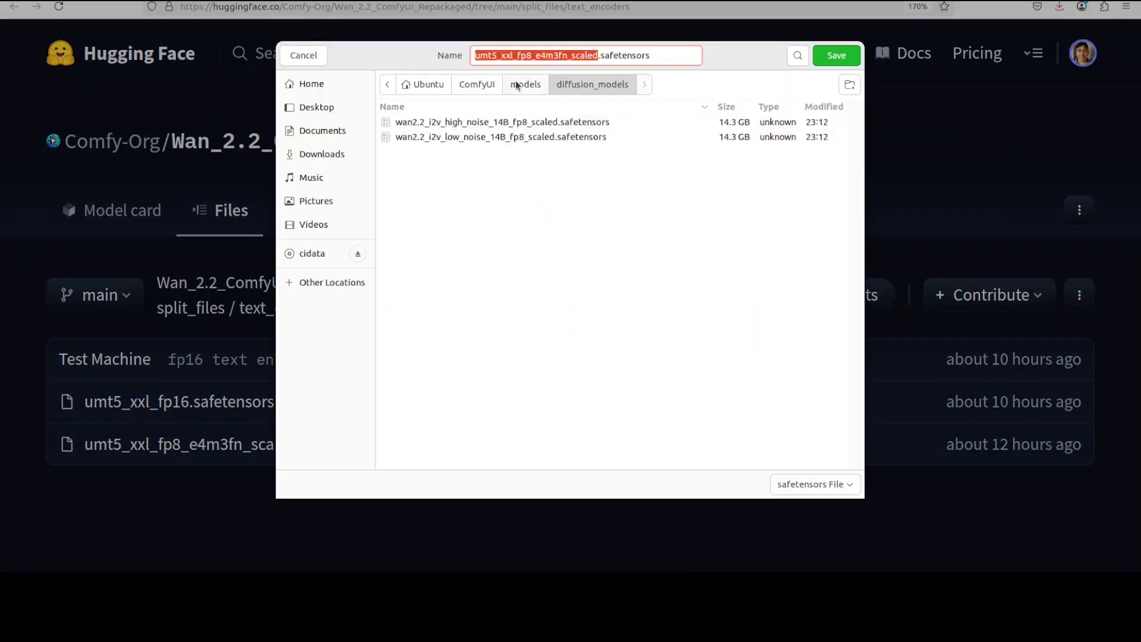
left_click(516, 85)
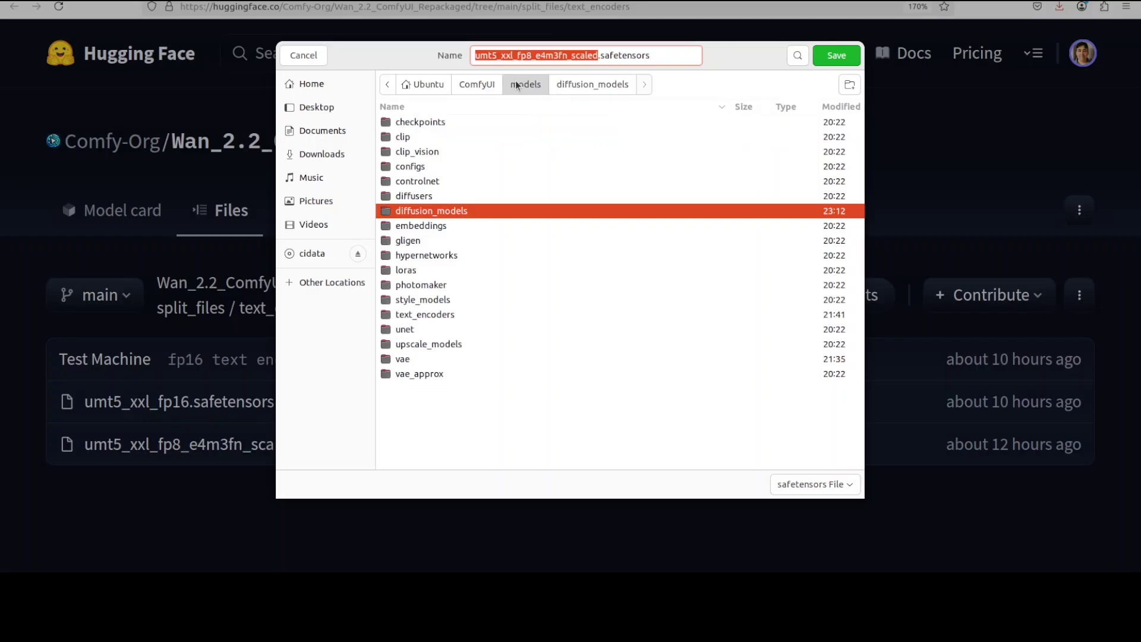
double_click(437, 316)
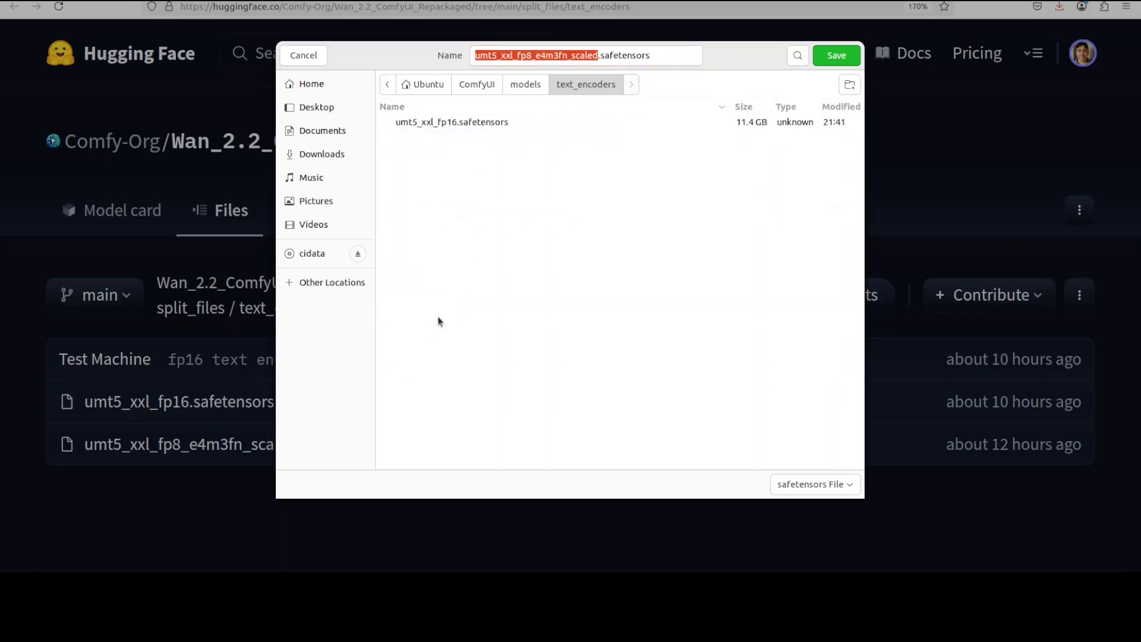
left_click(315, 59)
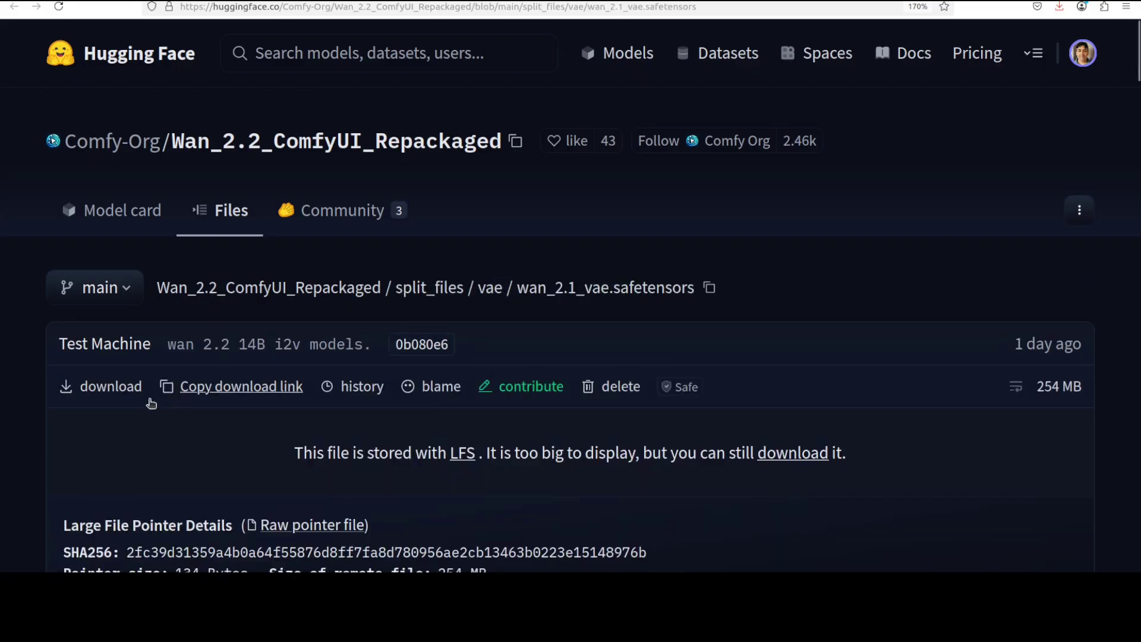
- Confirm wan_2.1_vae.safetensors already sits in models/vae and cancel its save
right_click(109, 388)
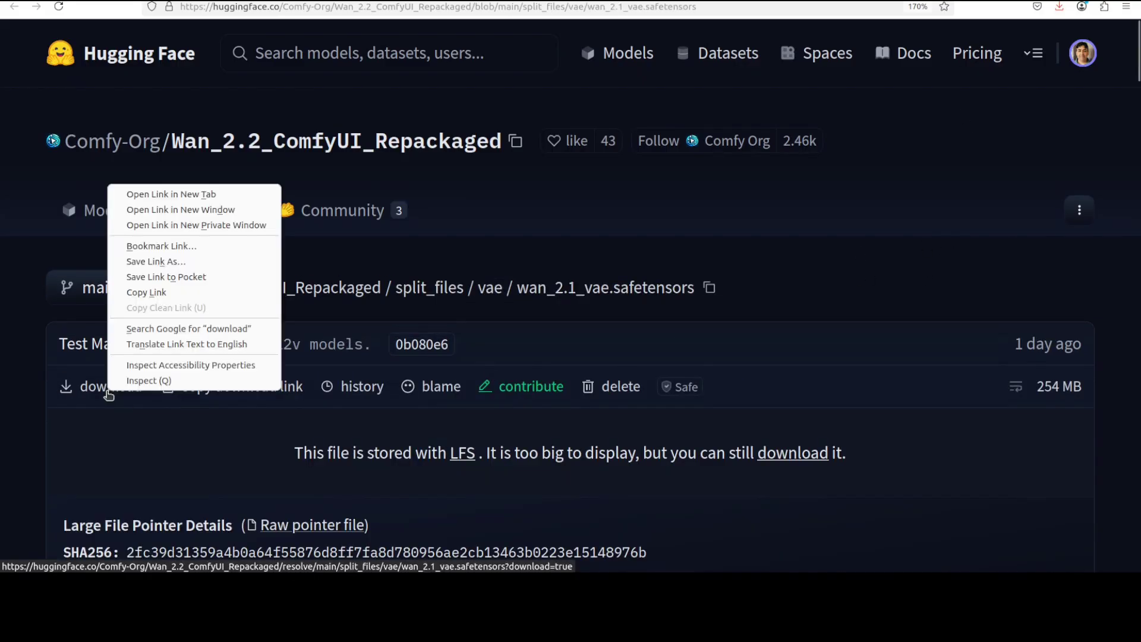
left_click(169, 262)
left_click(521, 89)
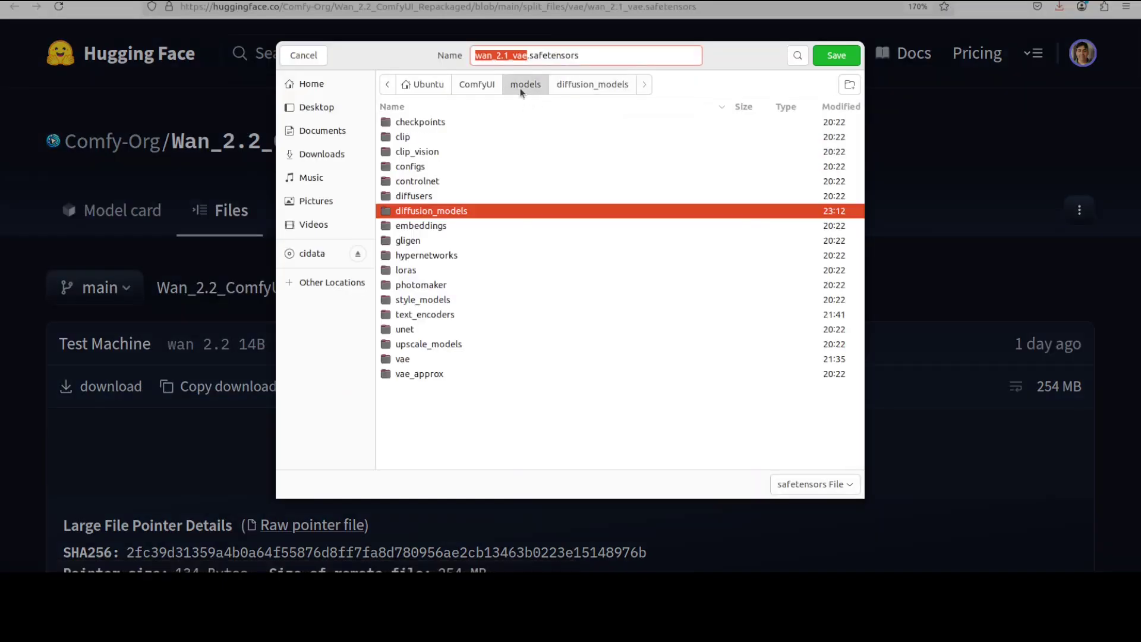
double_click(403, 359)
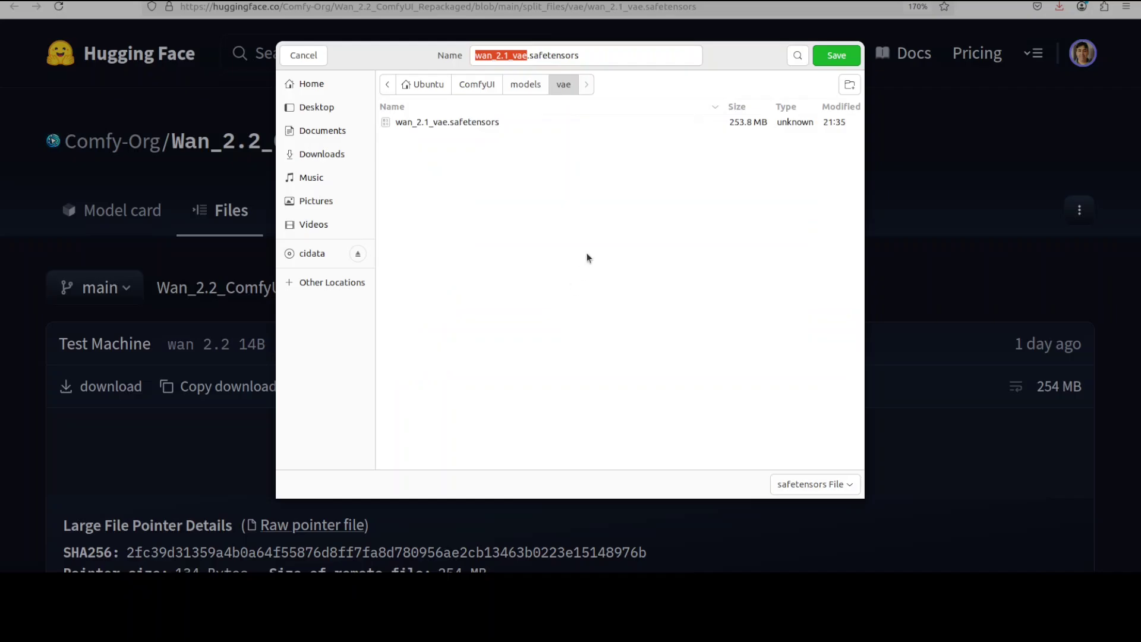
left_click(303, 56)
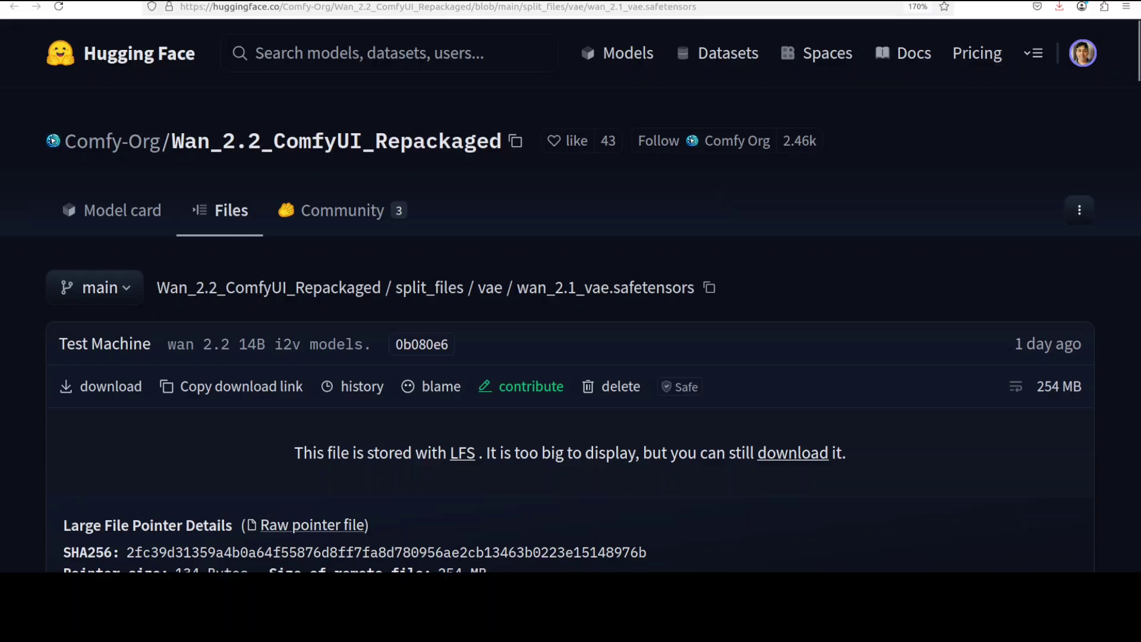
- Pan across the workflow to review KSampler (Advanced), the archer prompt, and SaveAnimatedWEBP/SaveWEBM outputs
key("ctrl+Tab")
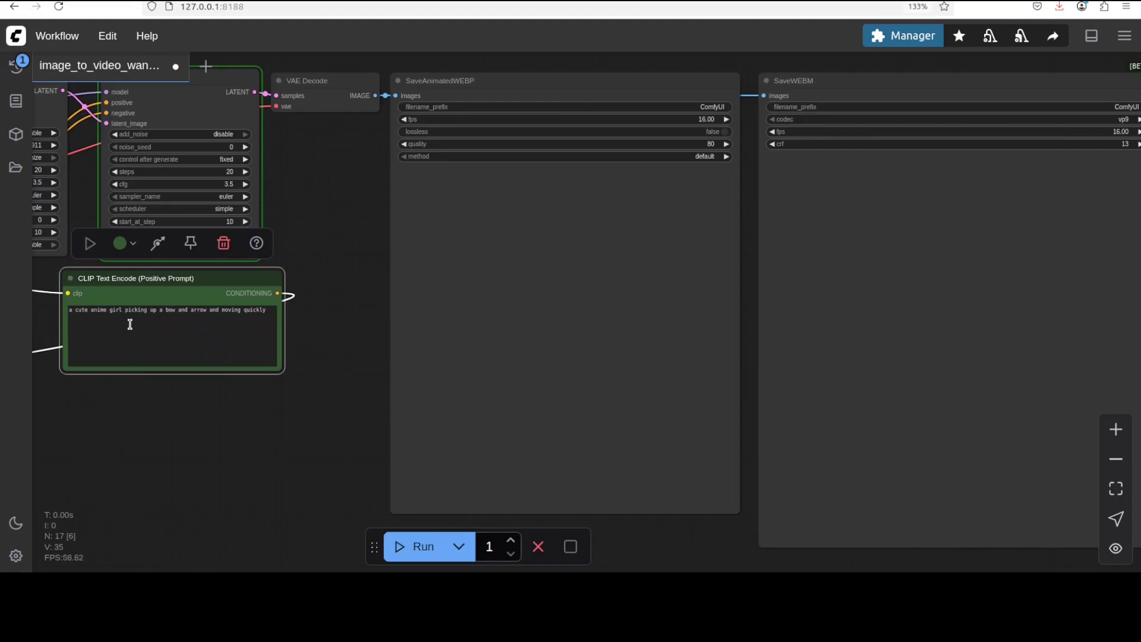
left_click_drag(194, 408, 574, 315)
scroll(574, 315, "left", 10)
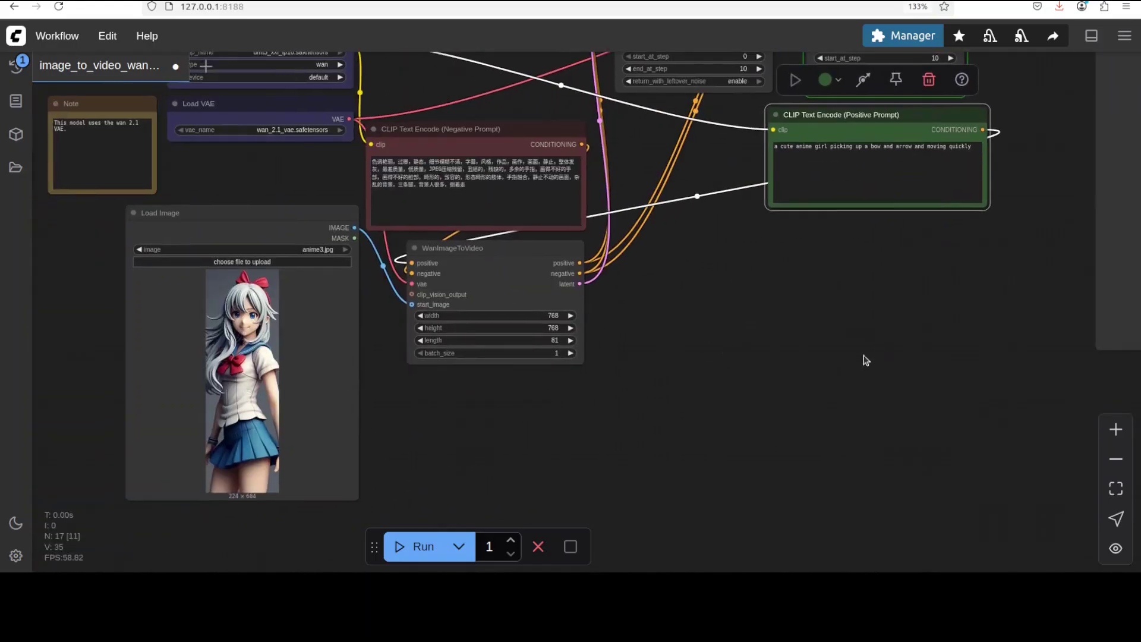
left_click_drag(850, 365, 473, 401)
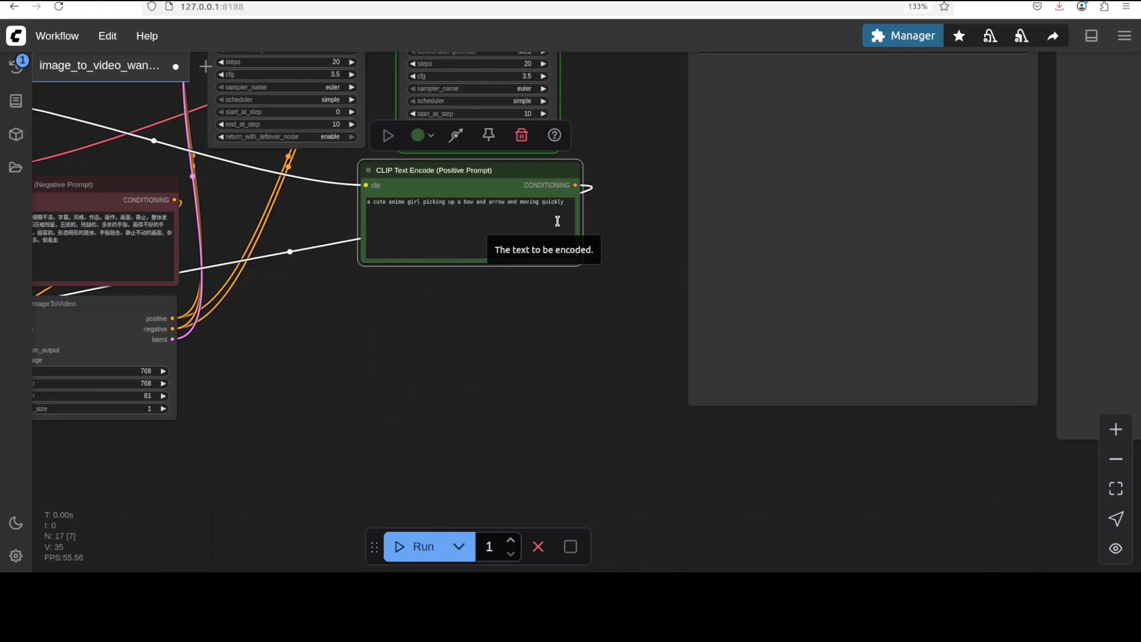
left_click_drag(588, 262, 291, 293)
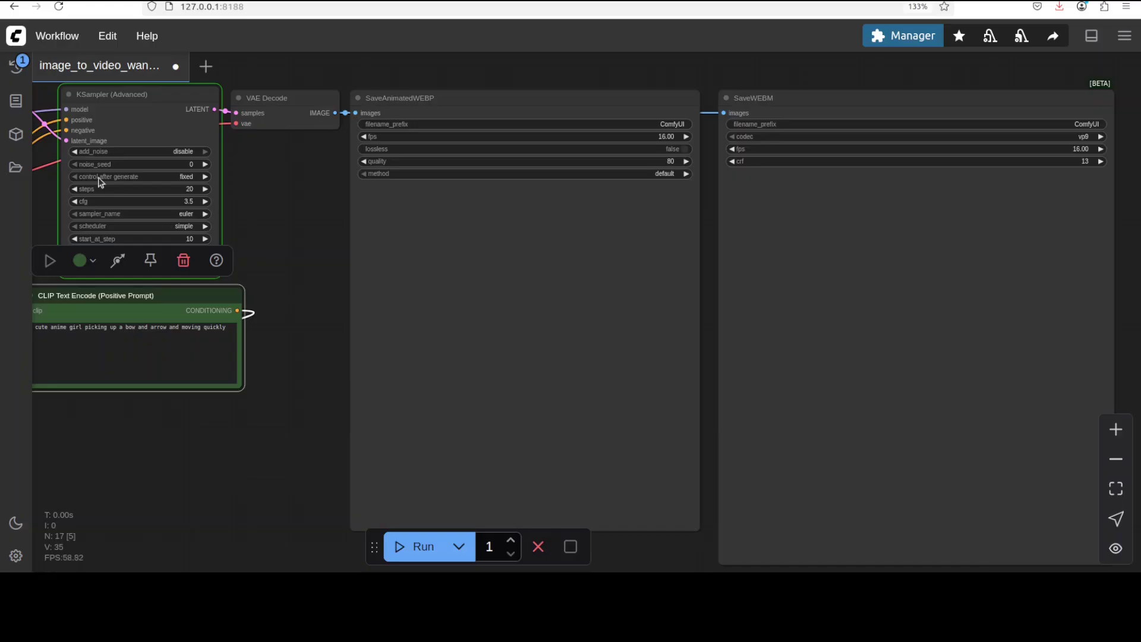
- Check nvidia-smi showing 100% GPU and about 36 GB used, then view the MoE diagram
key("alt+Tab")
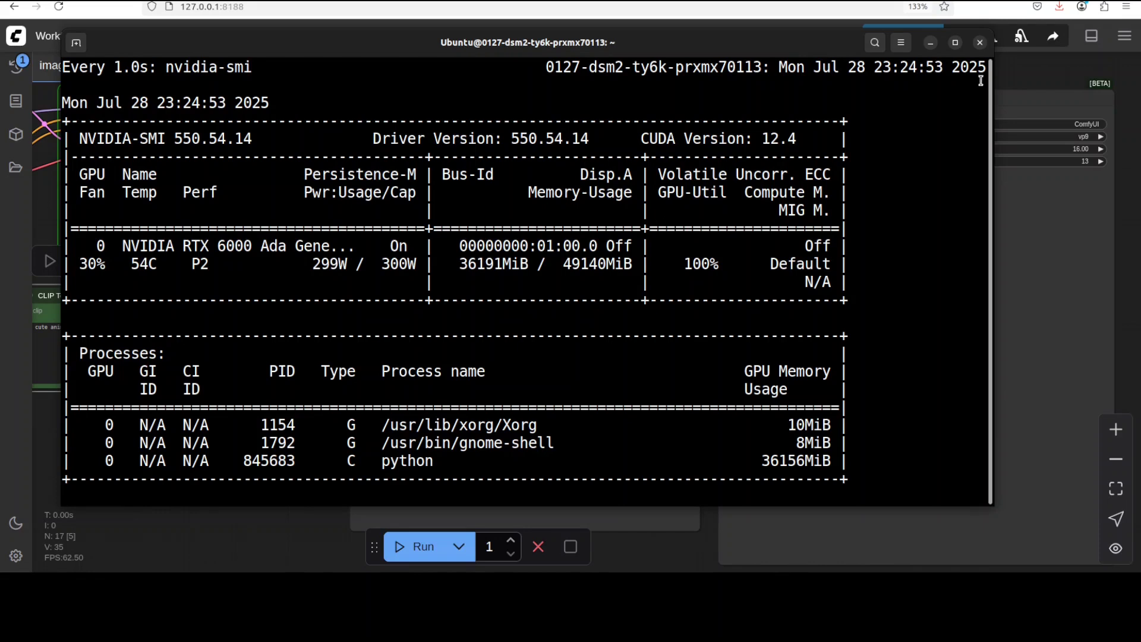
left_click(931, 43)
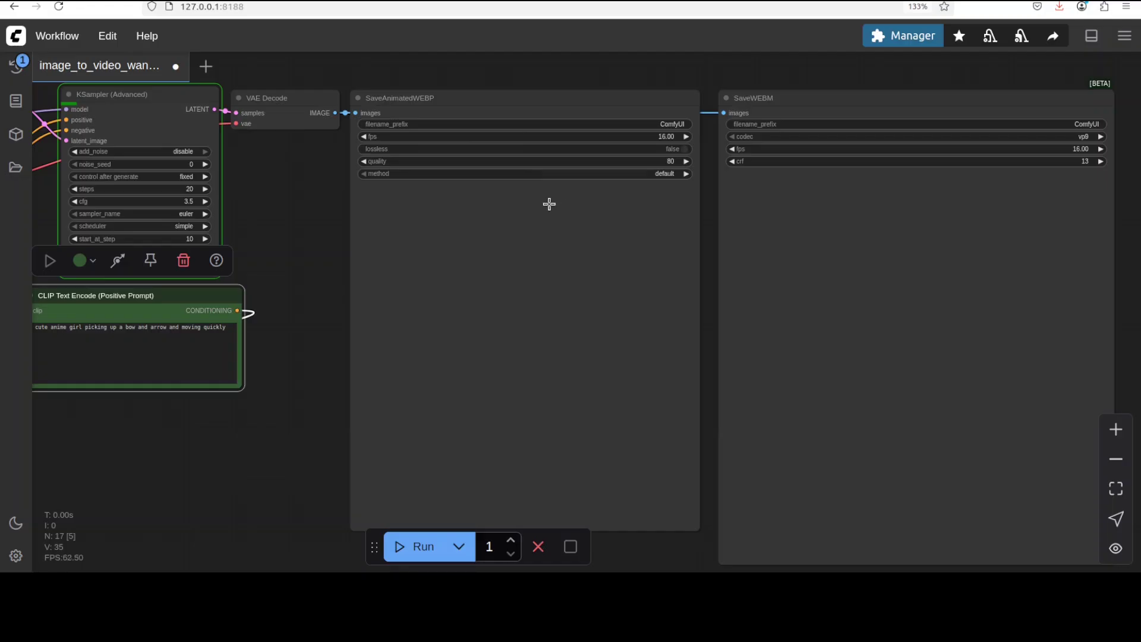
key("ctrl+Tab")
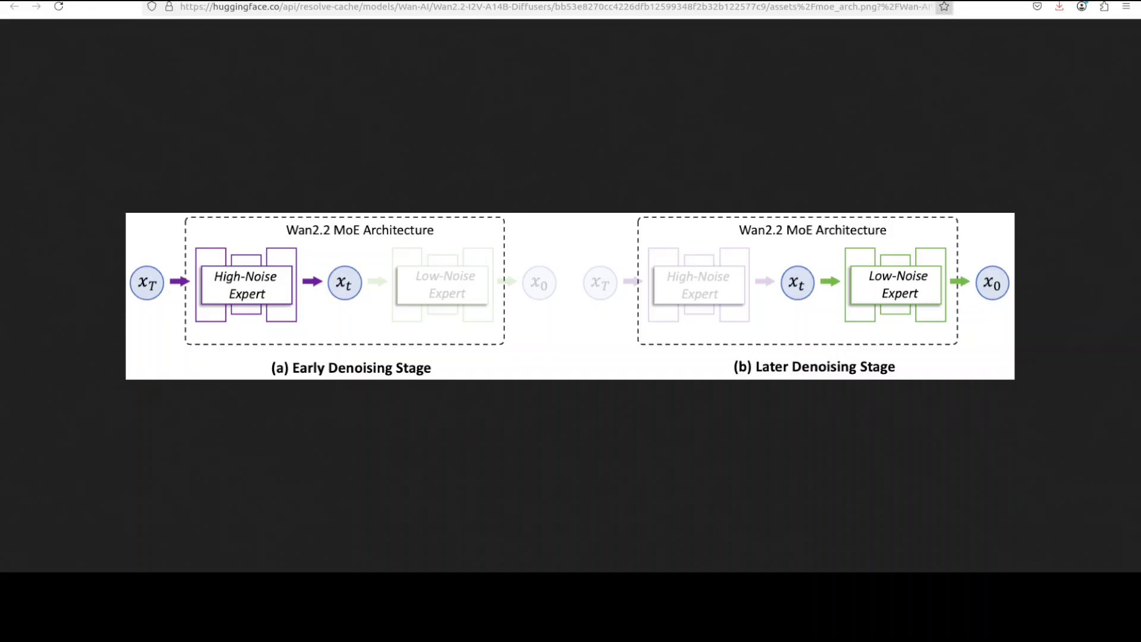
- Close the MoE architecture diagram tab to return to the ComfyUI workflow
key("ctrl+w")
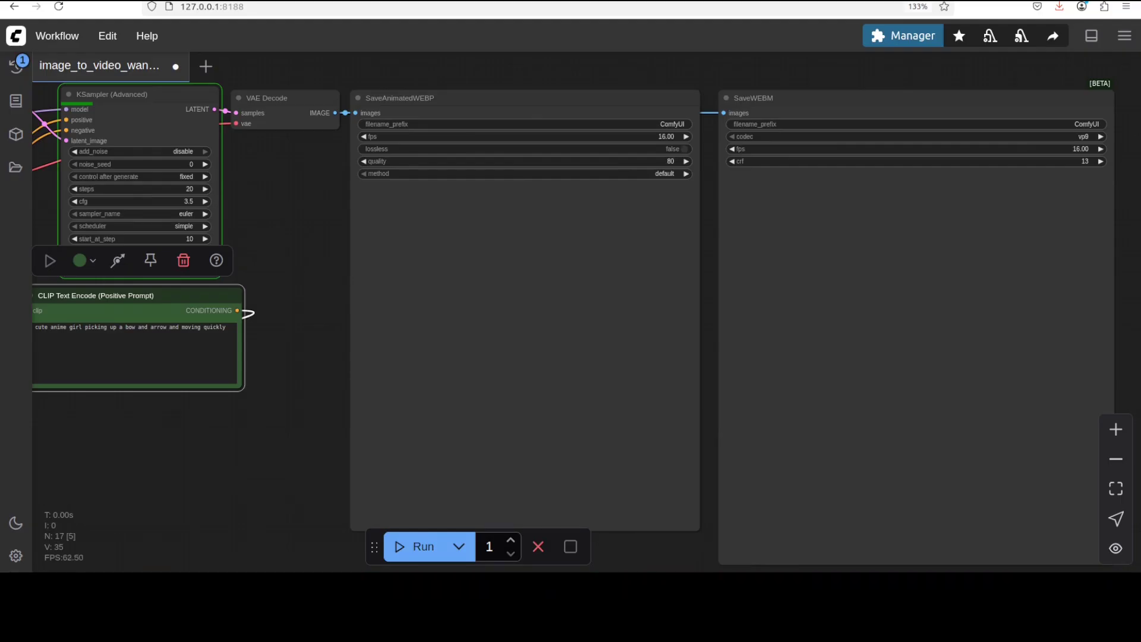
- Switch to the Wan2.2 GPU time and peak-memory efficiency table
key("ctrl+Tab")
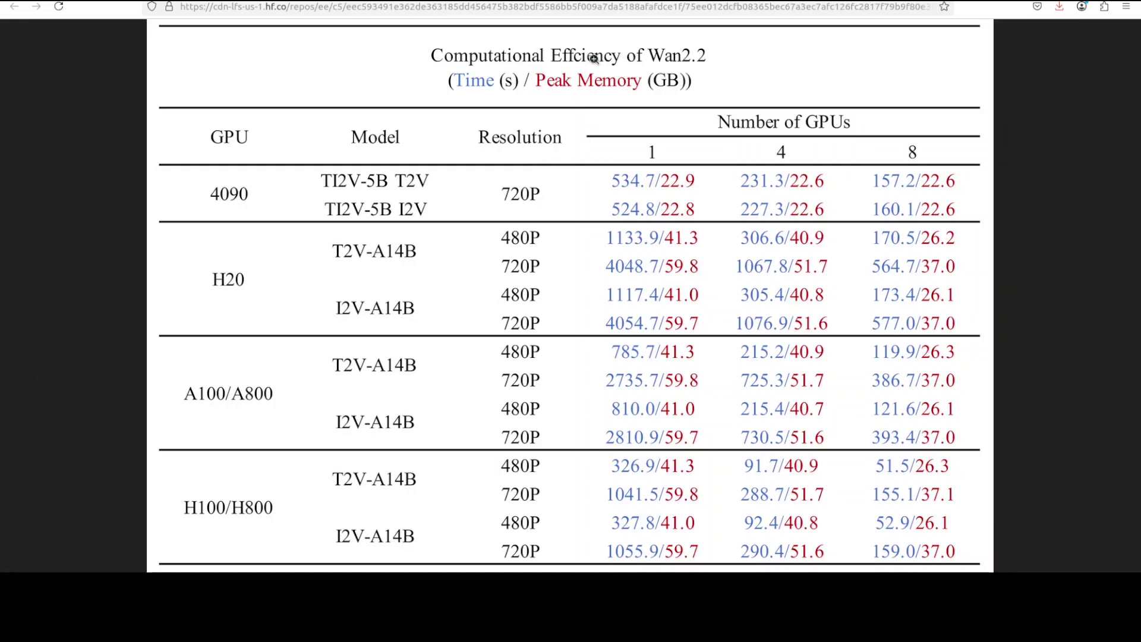
- Watch the generated anime archer clip full screen in the SaveWEBM player, then exit full screen
key("ctrl+Tab")
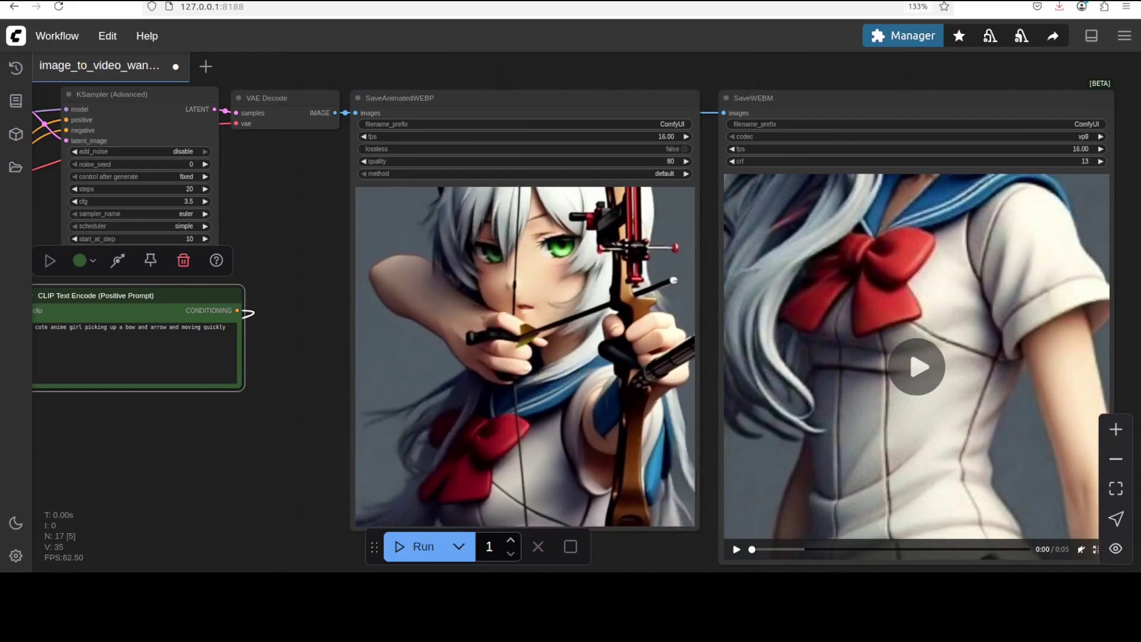
left_click(1095, 549)
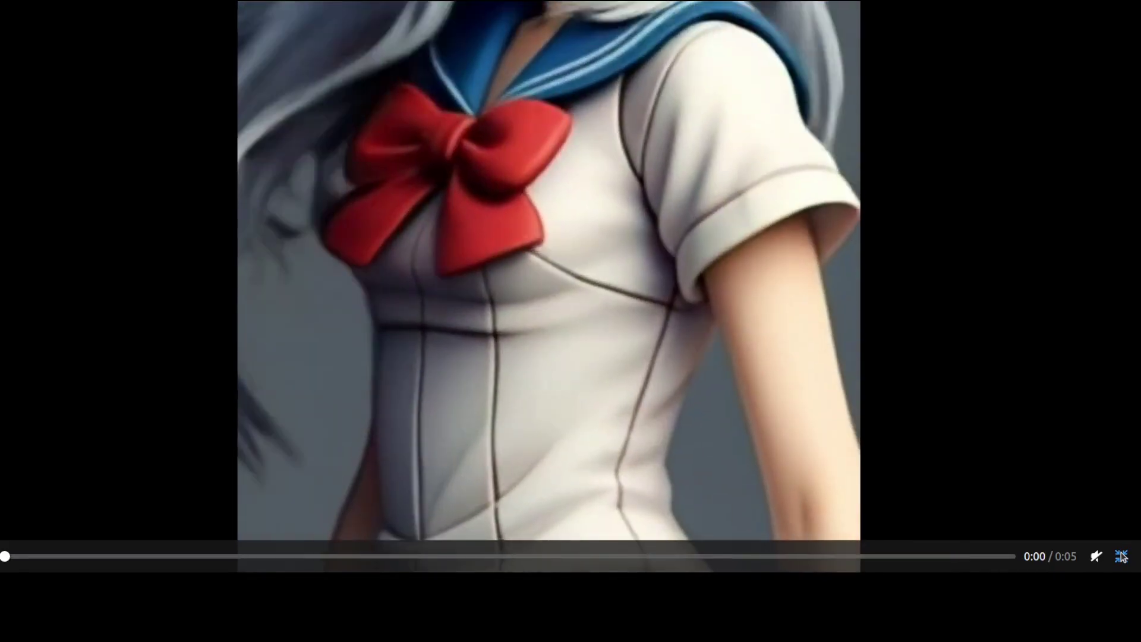
left_click(1121, 556)
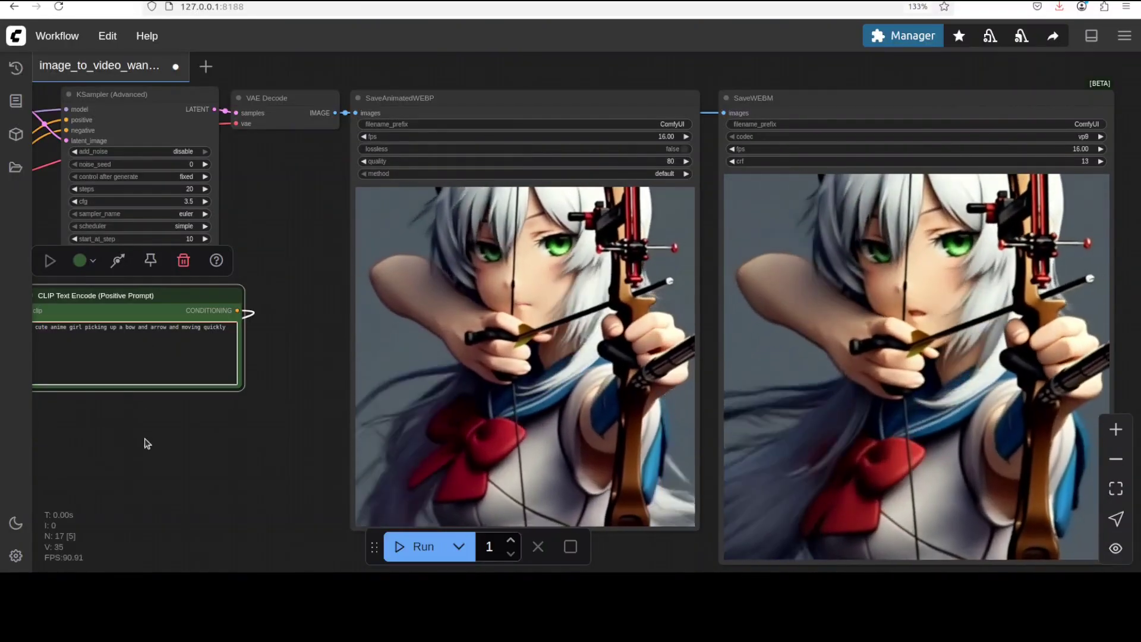
- Replace the positive prompt with the romantic wedding day montage text
key("ctrl+a")
type("A romantic wedding day montage featuring the couple sharing tender moments, exchanging vows under a canopy of flowers, and dancing joyfully as sunlight filters through the trees.")
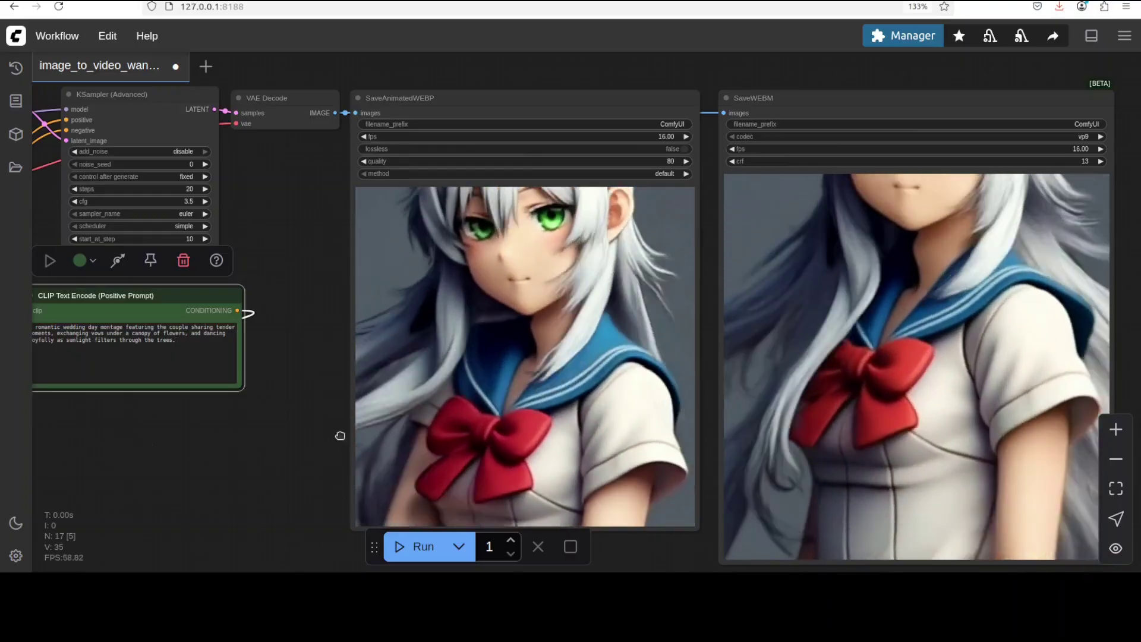
scroll(346, 435, "left", 10)
scroll(347, 434, "down", 3)
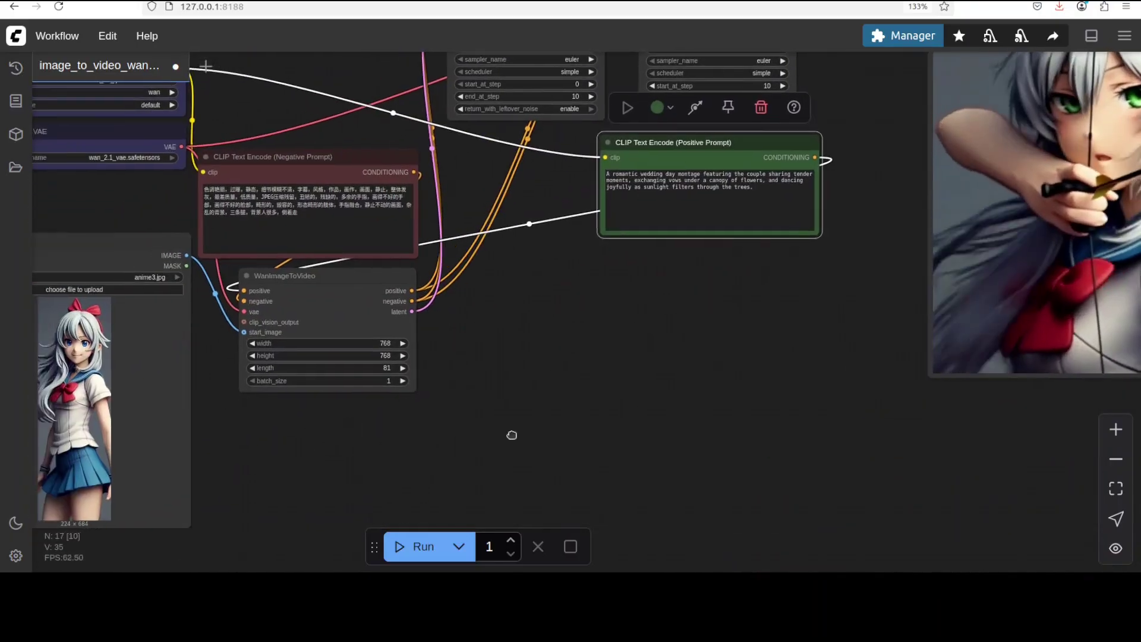
scroll(530, 431, "left", 8)
scroll(530, 432, "down", 1)
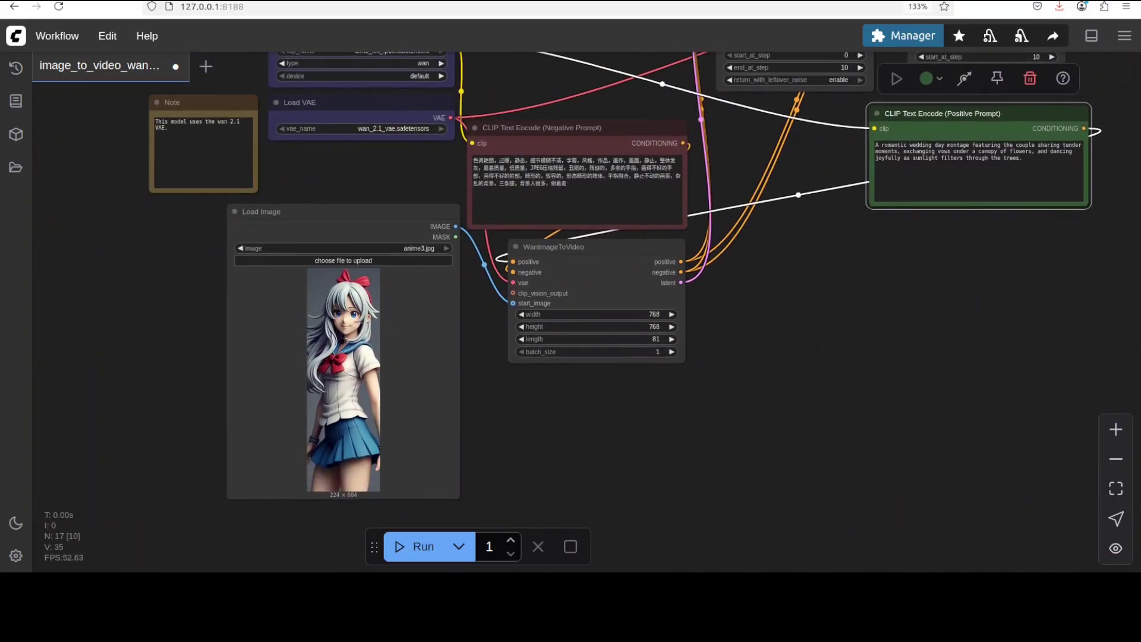
- Queue the wedding-couple generation from gaze2.png and pan to follow the sampler's progress
key("ctrl+Return")
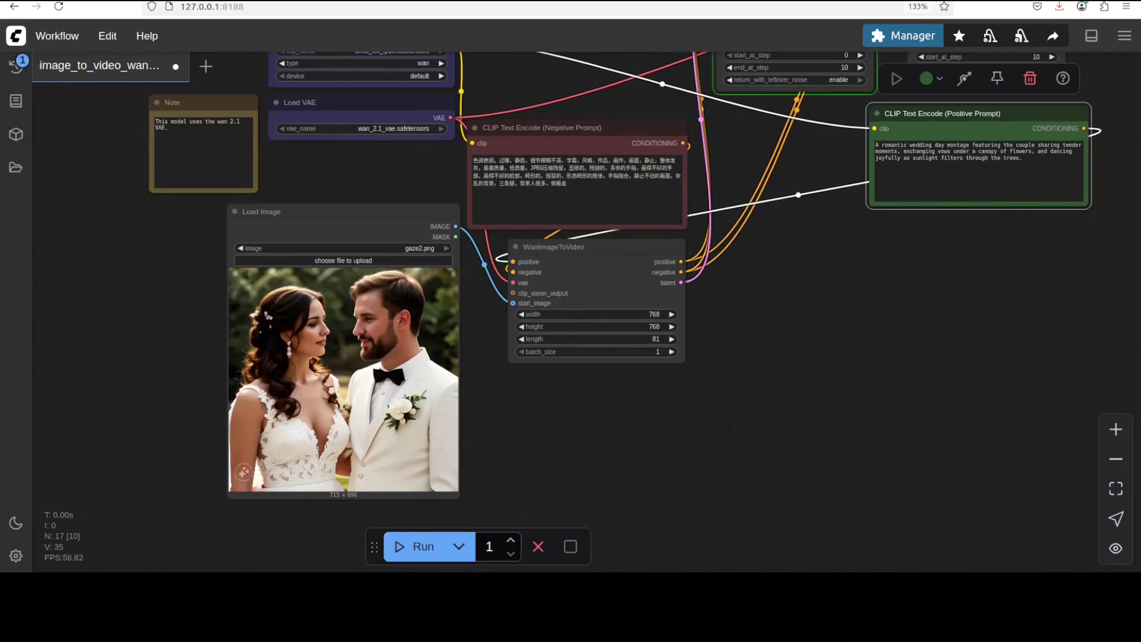
scroll(761, 380, "up", 2)
scroll(601, 372, "right", 5)
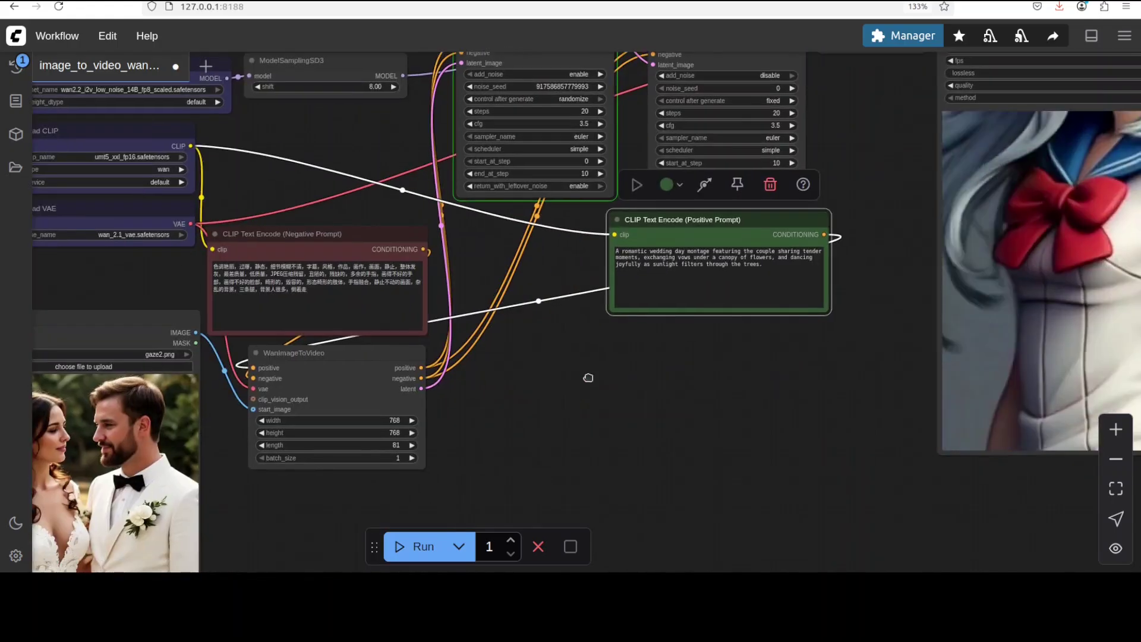
scroll(754, 356, "right", 3)
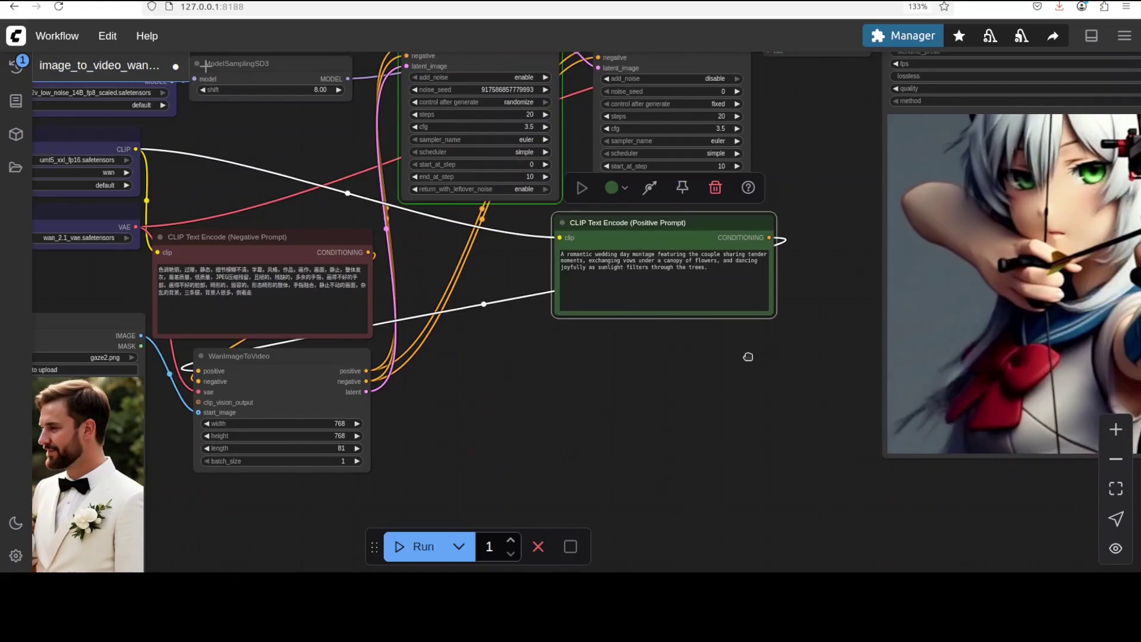
left_click_drag(748, 357, 713, 357)
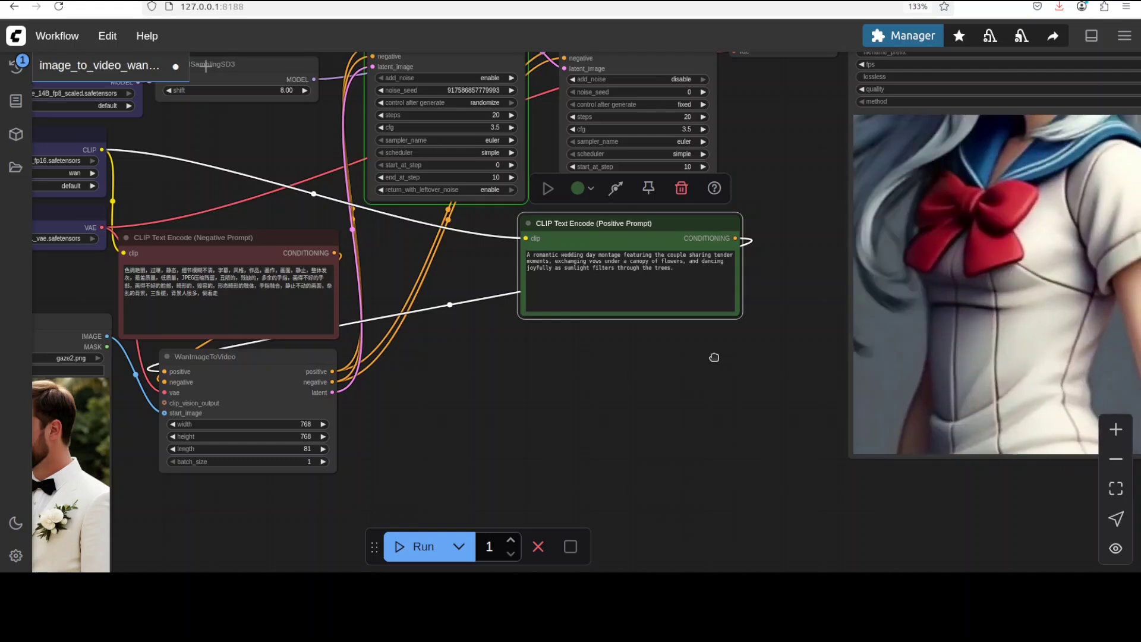
scroll(710, 371, "up", 2)
scroll(683, 381, "up", 5)
scroll(735, 422, "down", 2)
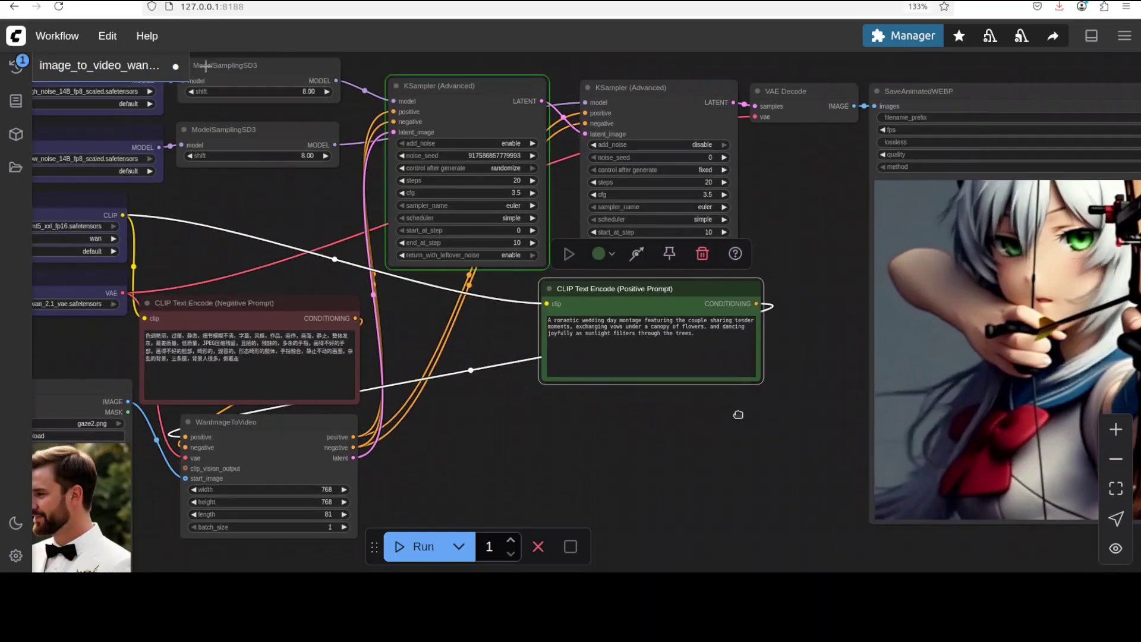
scroll(675, 438, "left", 20)
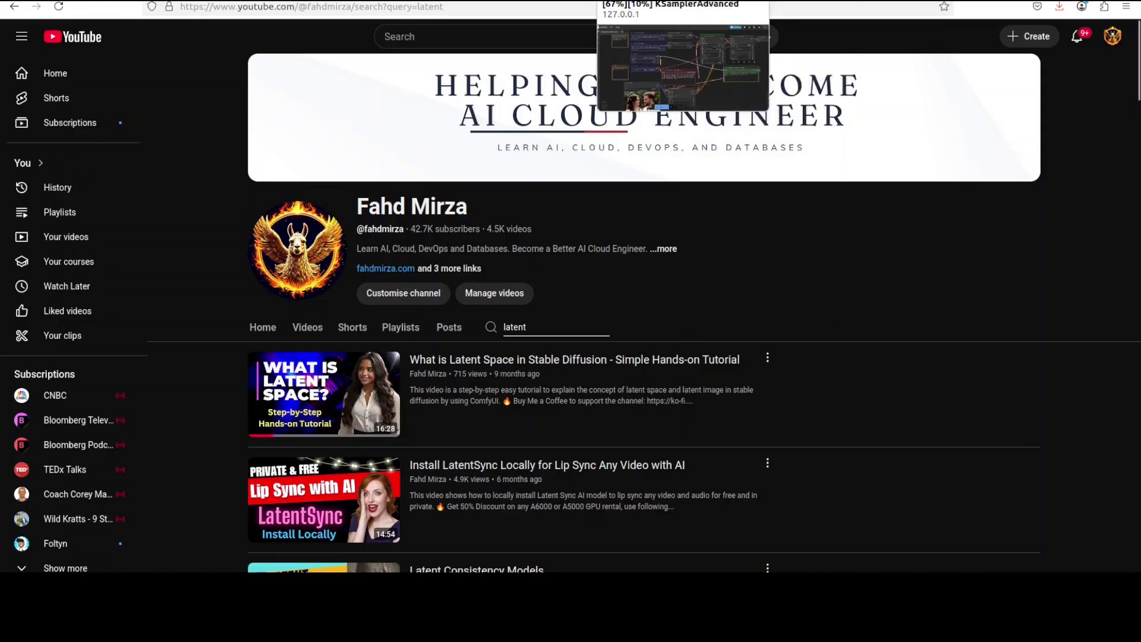
- Switch from the YouTube search results back to the ComfyUI workflow tab
left_click(630, 2)
- Bring the SaveWEBM output into view and play the generated wedding dancing clip full screen
left_click_drag(724, 481, 416, 422)
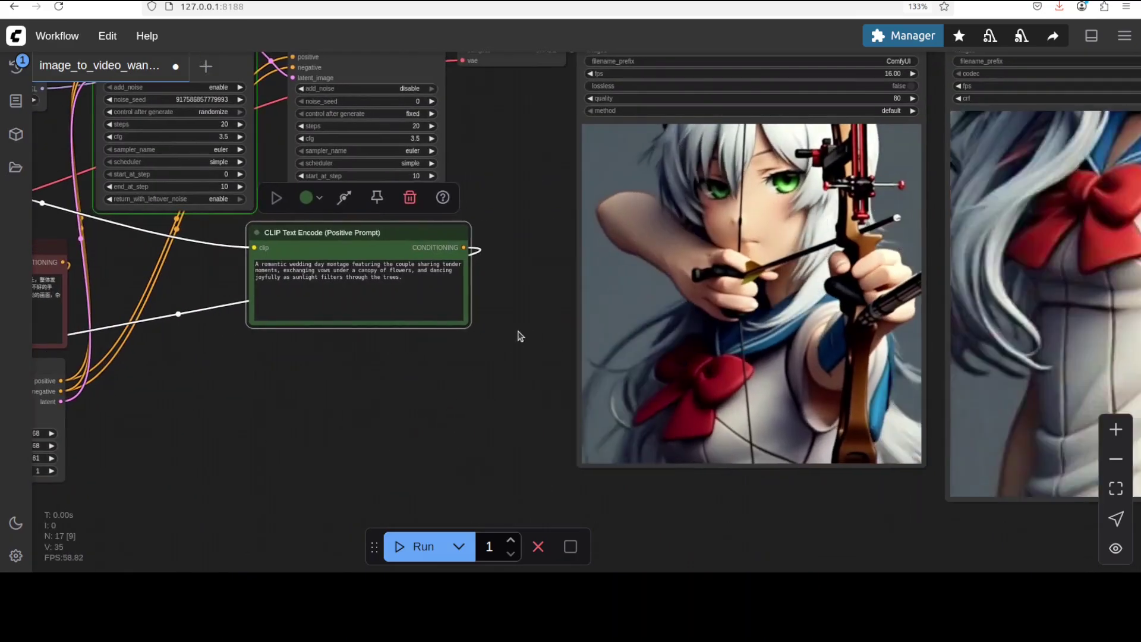
left_click_drag(464, 382, 312, 368)
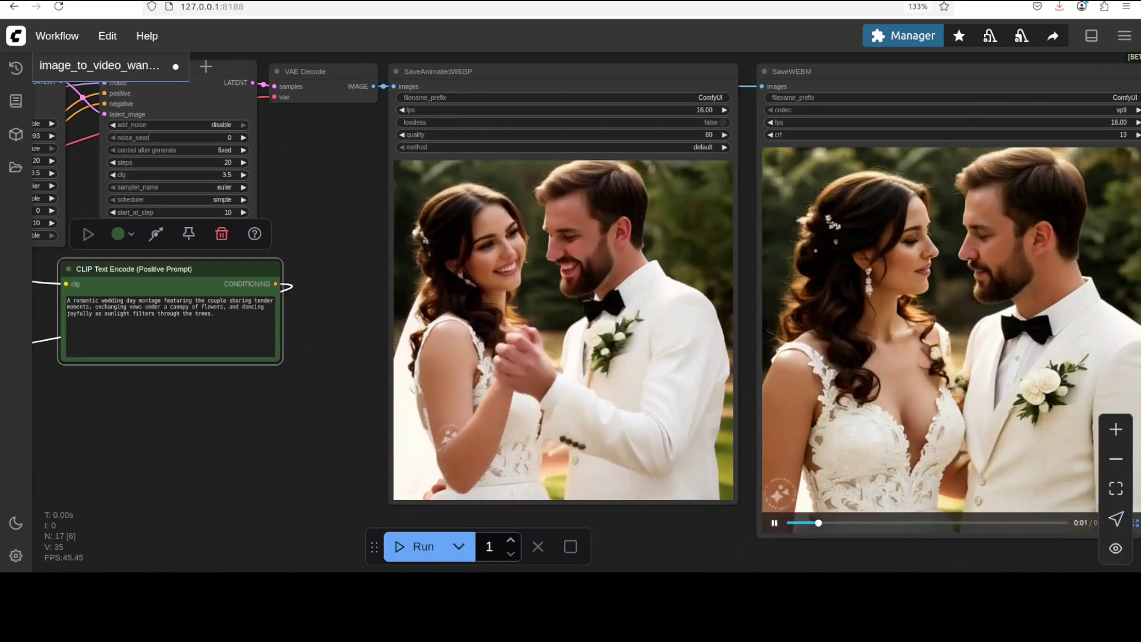
double_click(950, 332)
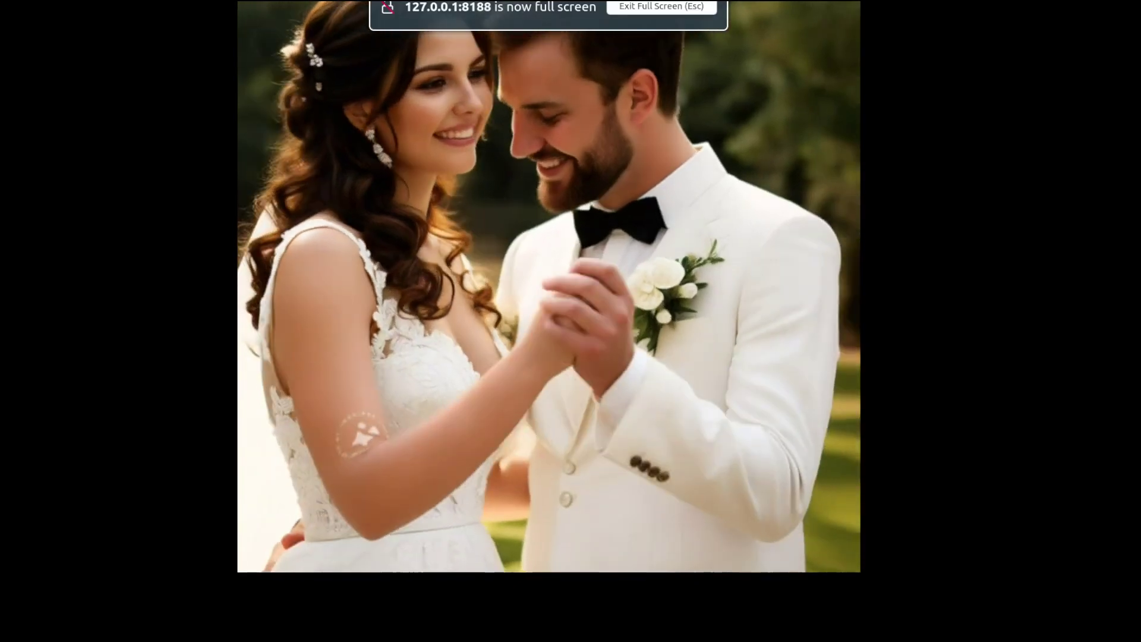